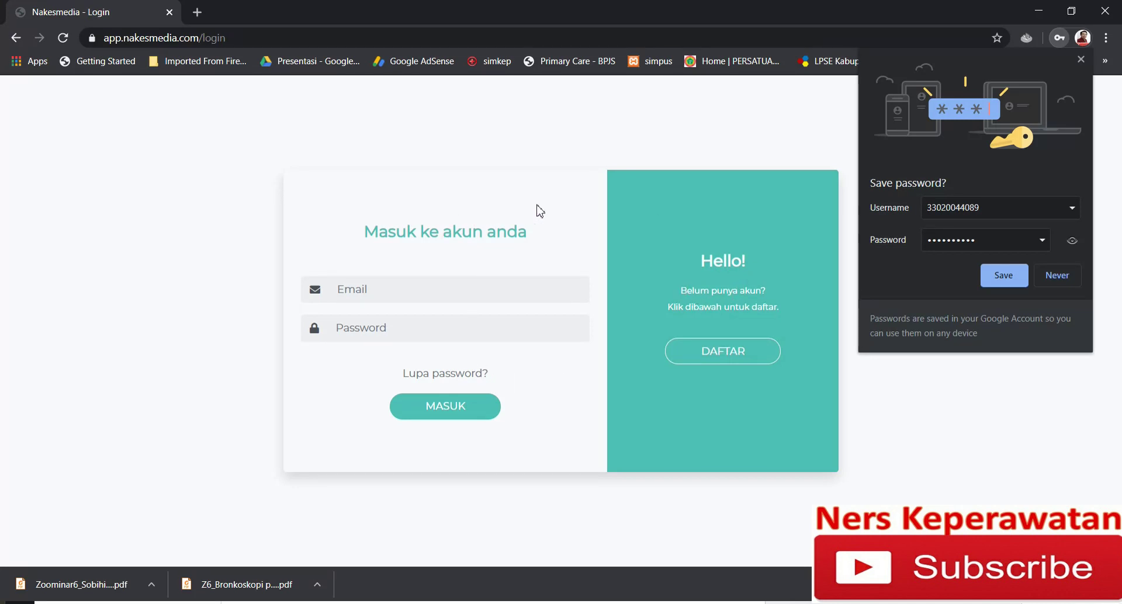
Log in to Nakesmedia with the account email and password, declining to save the login credentials in the browser.
click(1057, 275)
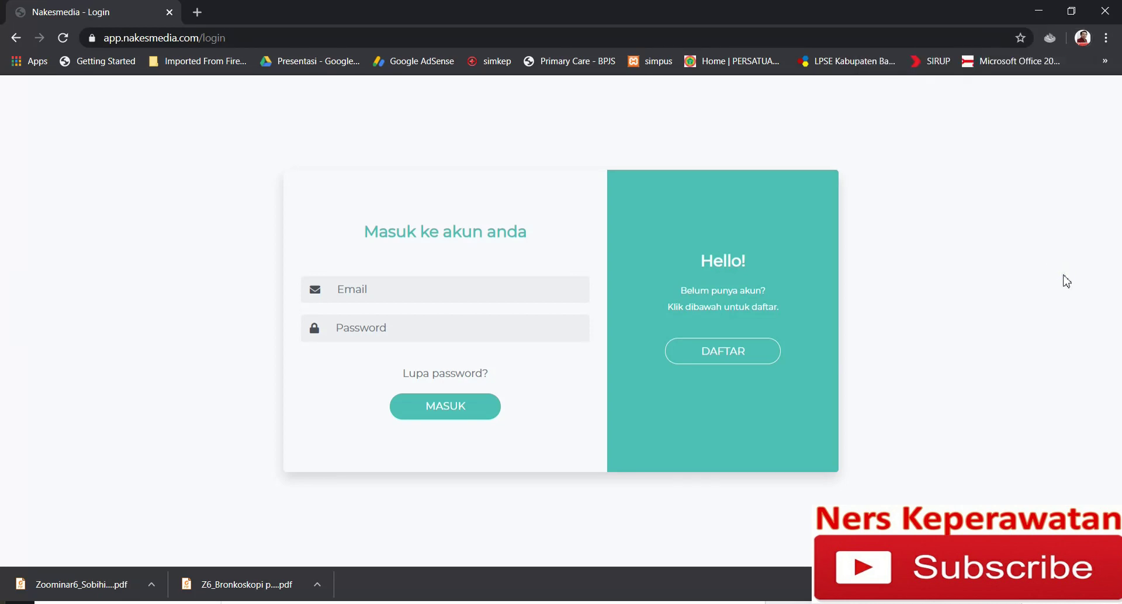
click(385, 290)
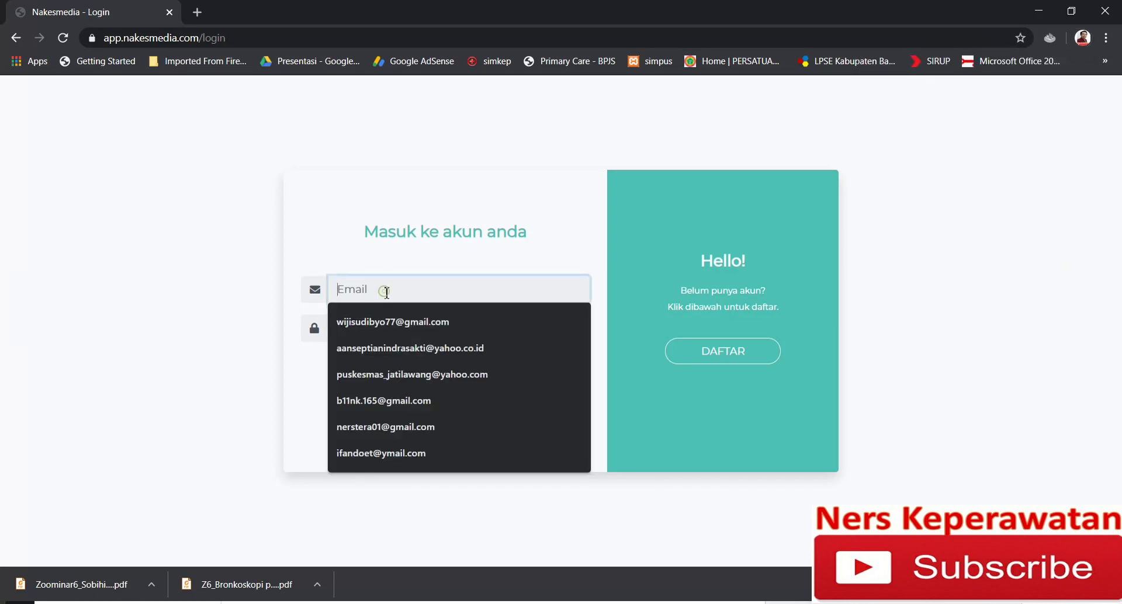
click(376, 399)
click(361, 335)
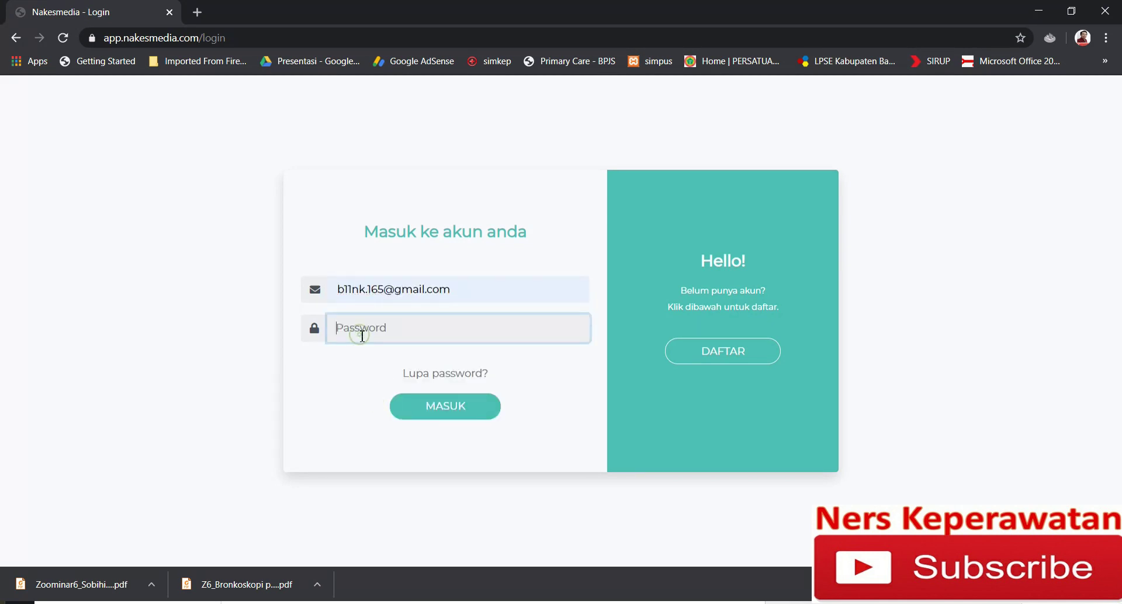
text(•)
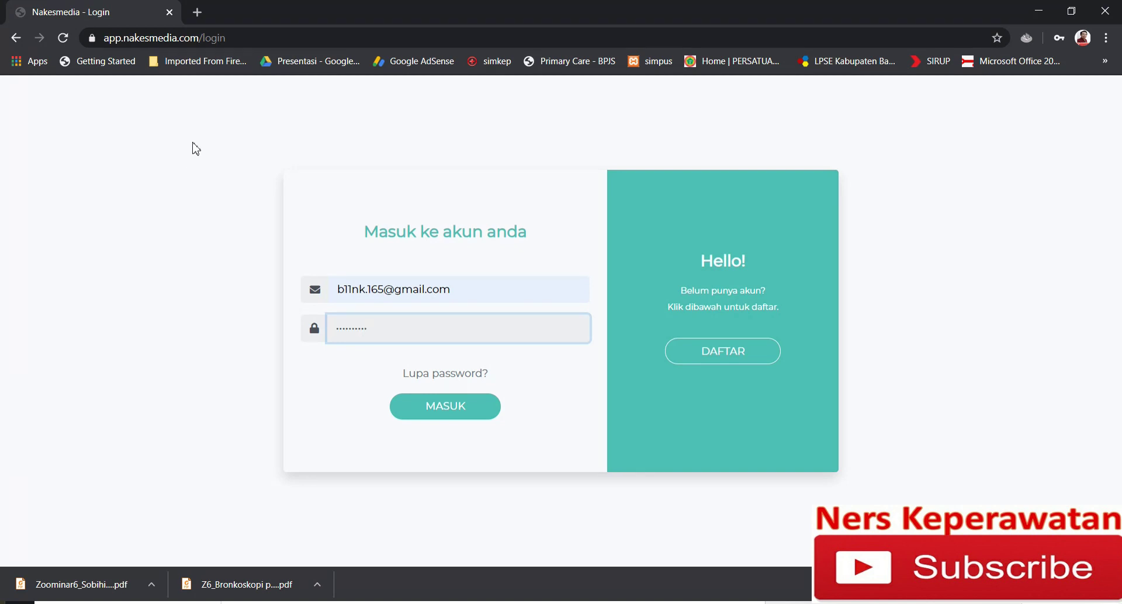
text(•••••••••)
click(442, 407)
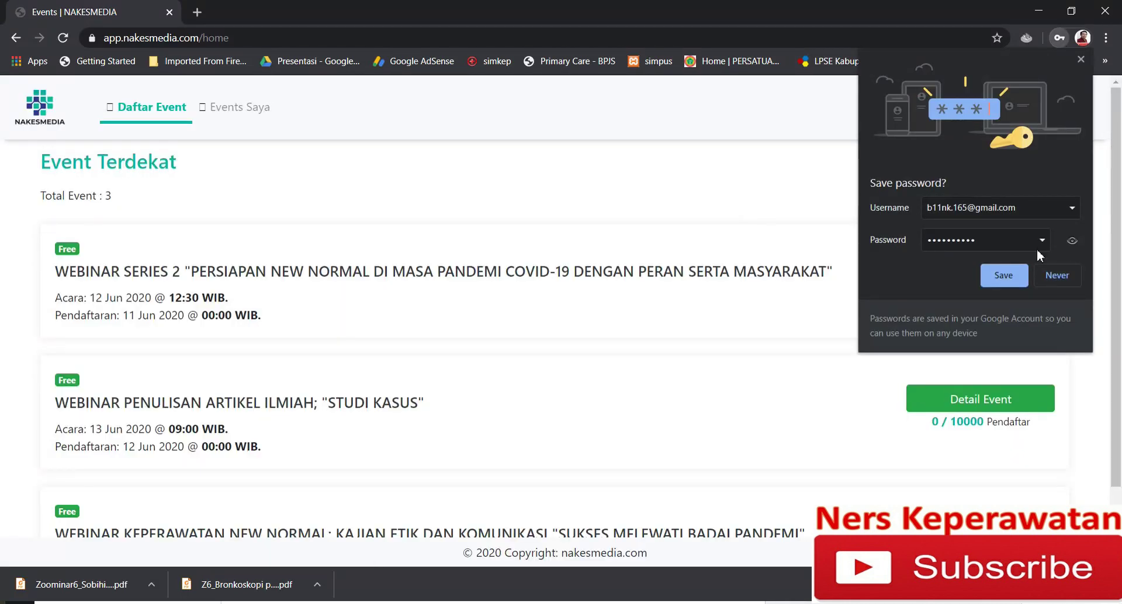
click(1056, 275)
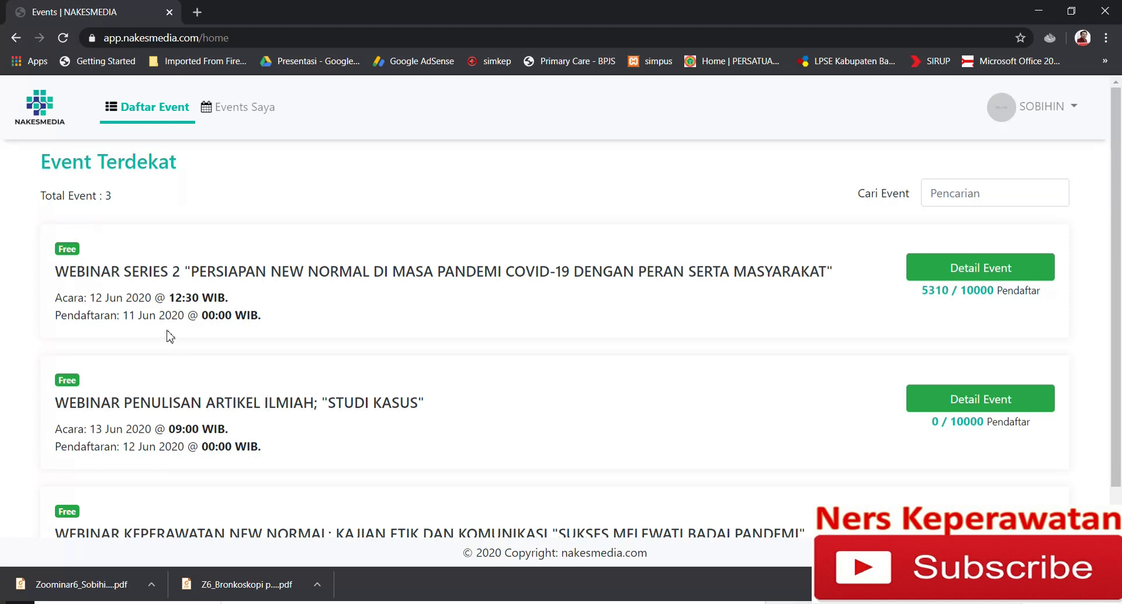
Review the details and description of the free "Webinar Series 2" event and return to the event list.
drag(1118, 275, 1118, 343)
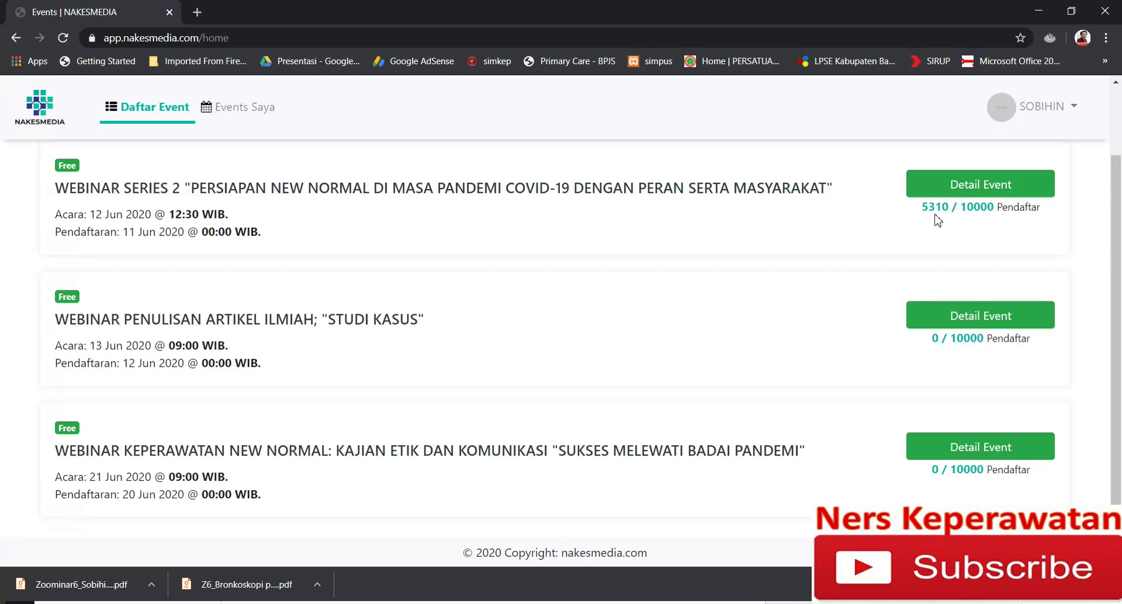
click(994, 188)
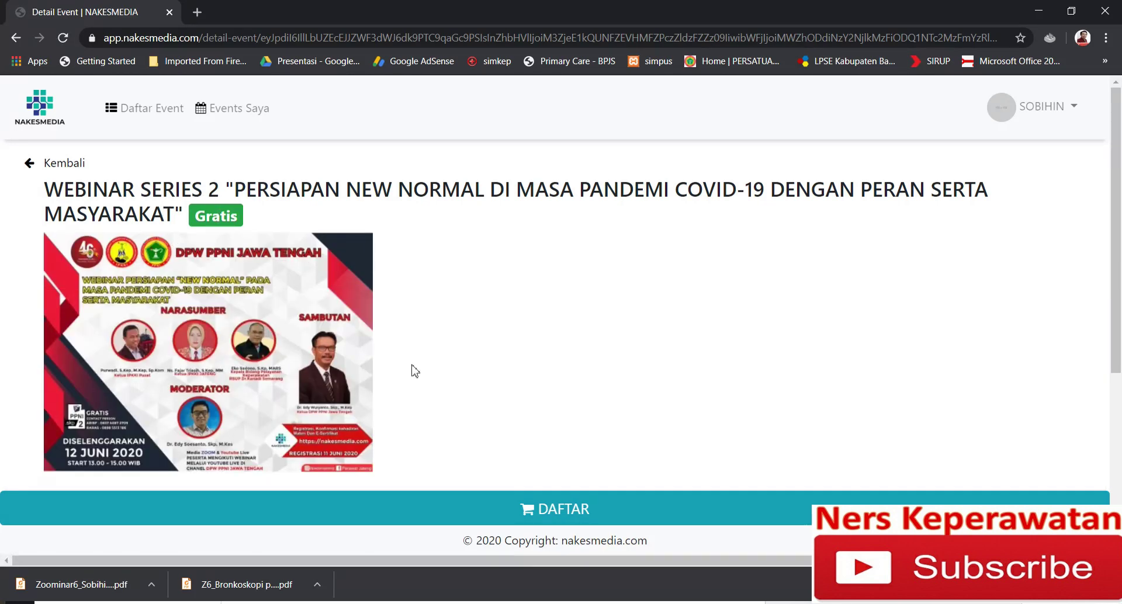
scroll(1115, 255, down, 5)
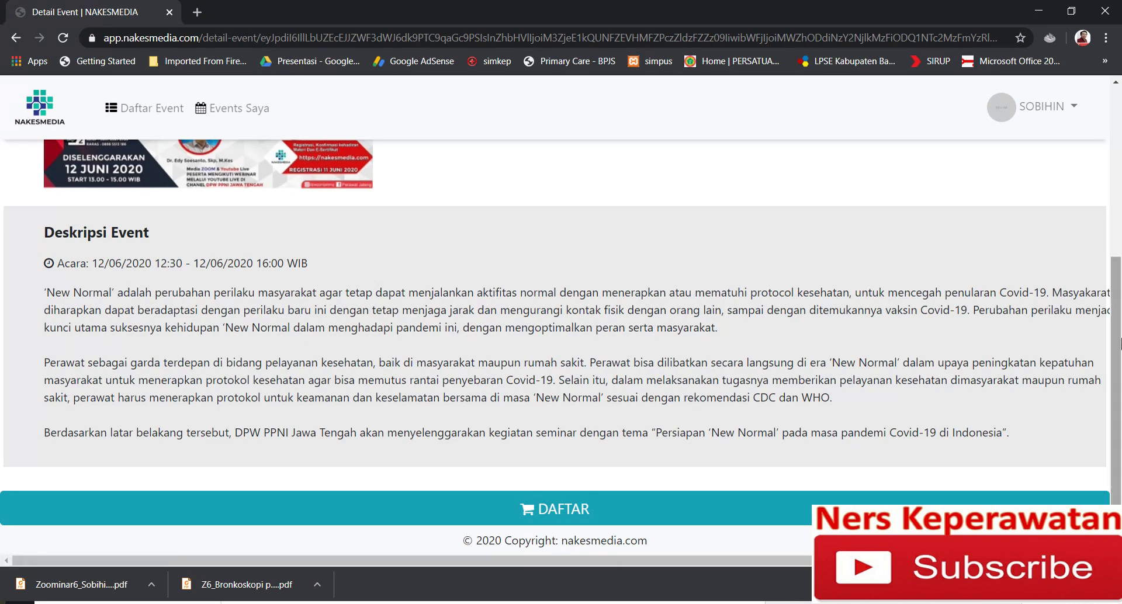
scroll(1111, 370, up, 5)
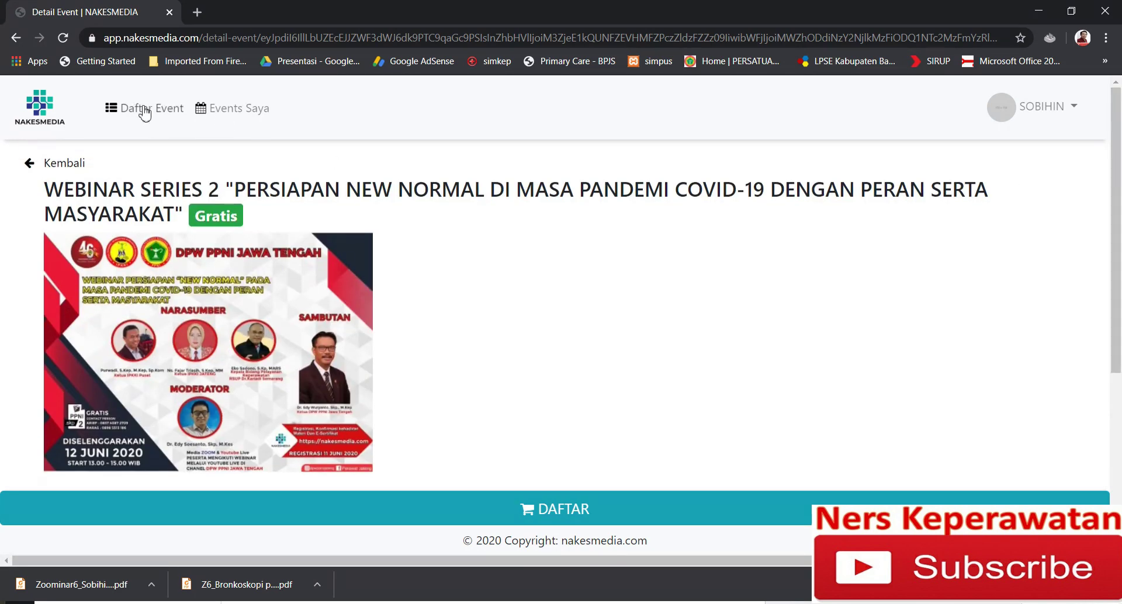
click(140, 111)
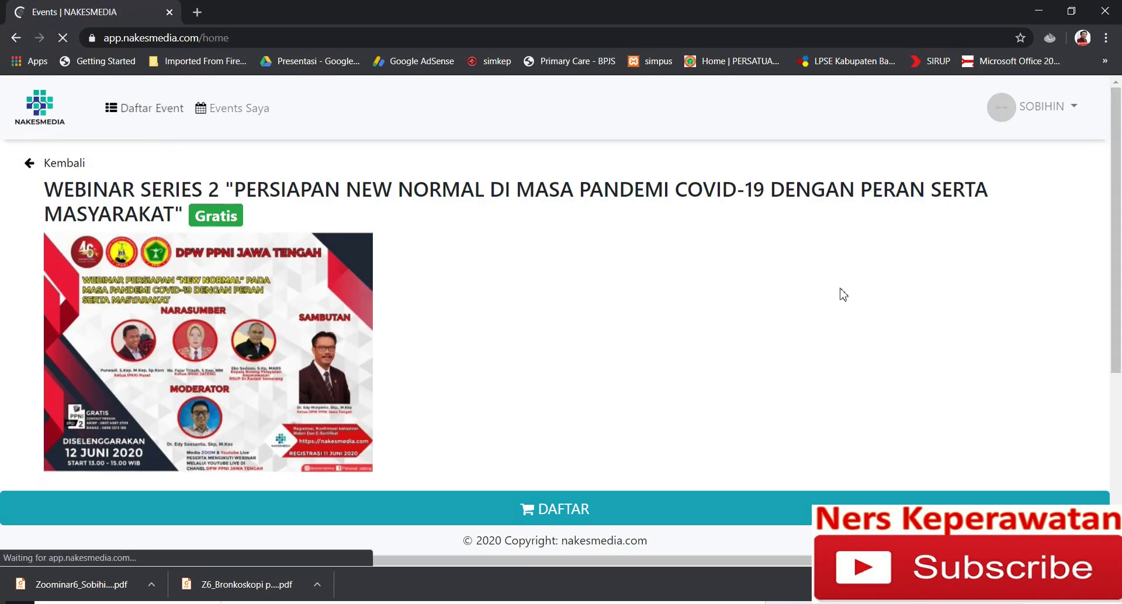
Check the detail pages of the "Studi Kasus" and "Sukses Melewati Badai Pandemi" webinars, returning to the event list after each.
scroll(1118, 178, down, 2)
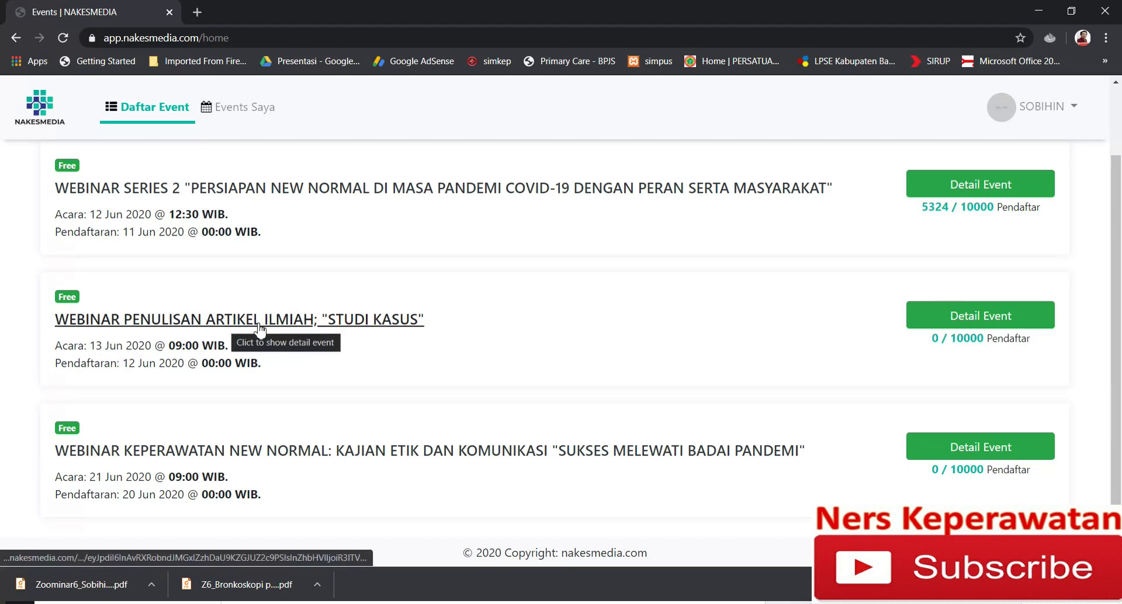
click(988, 319)
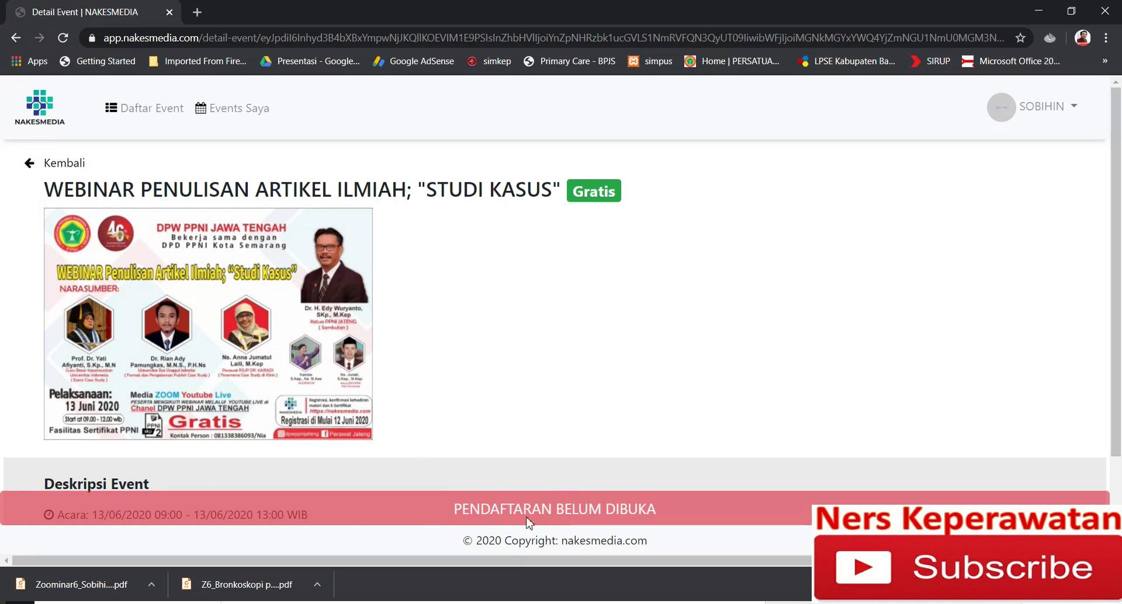
click(48, 163)
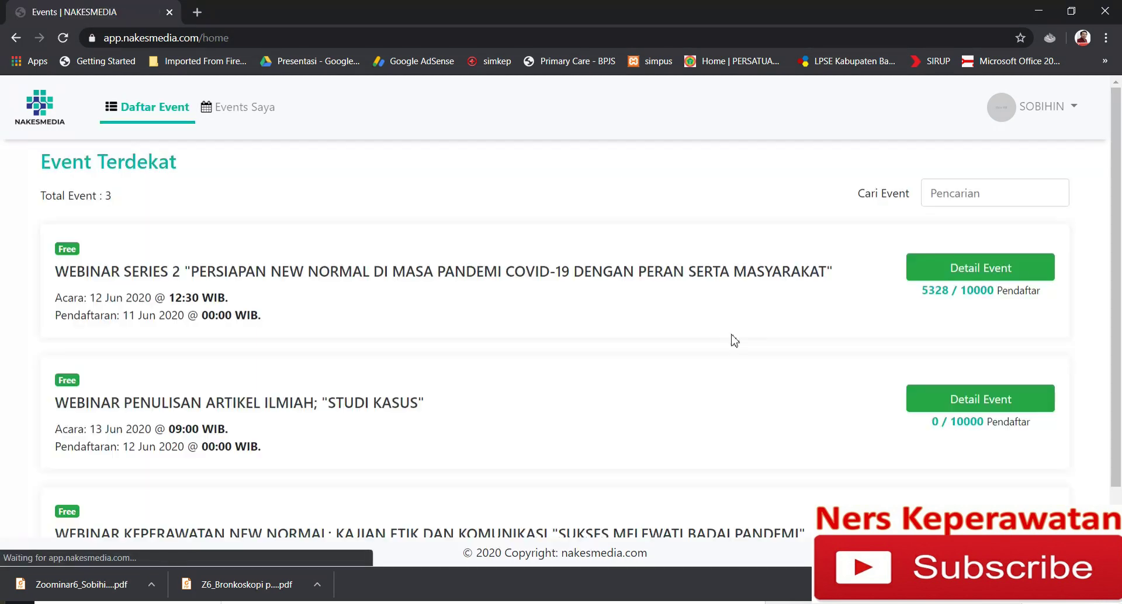
scroll(1118, 270, down, 2)
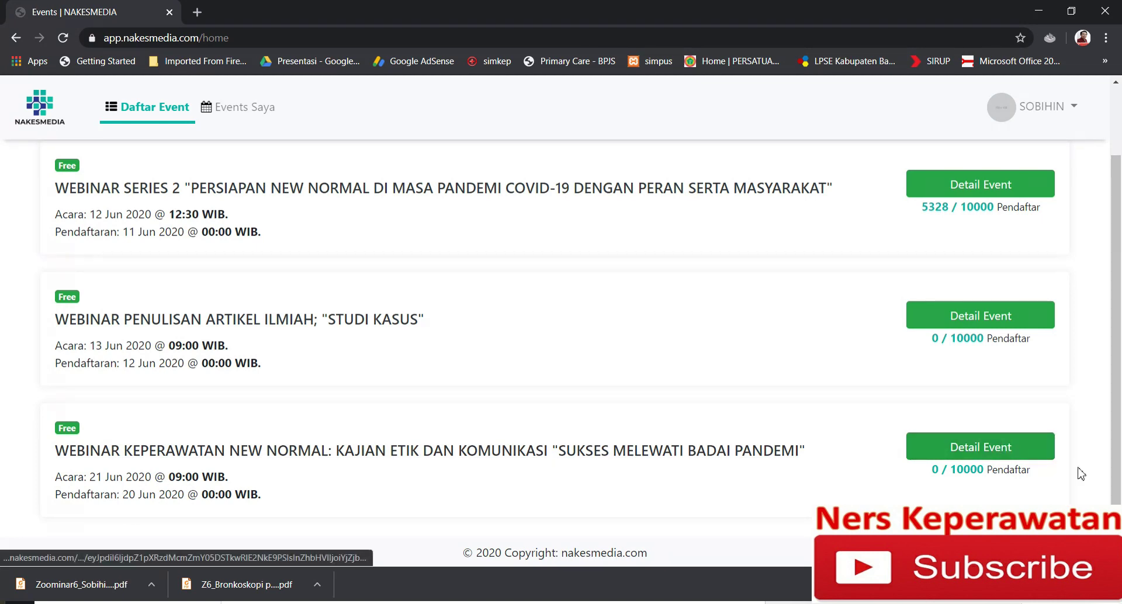
click(993, 456)
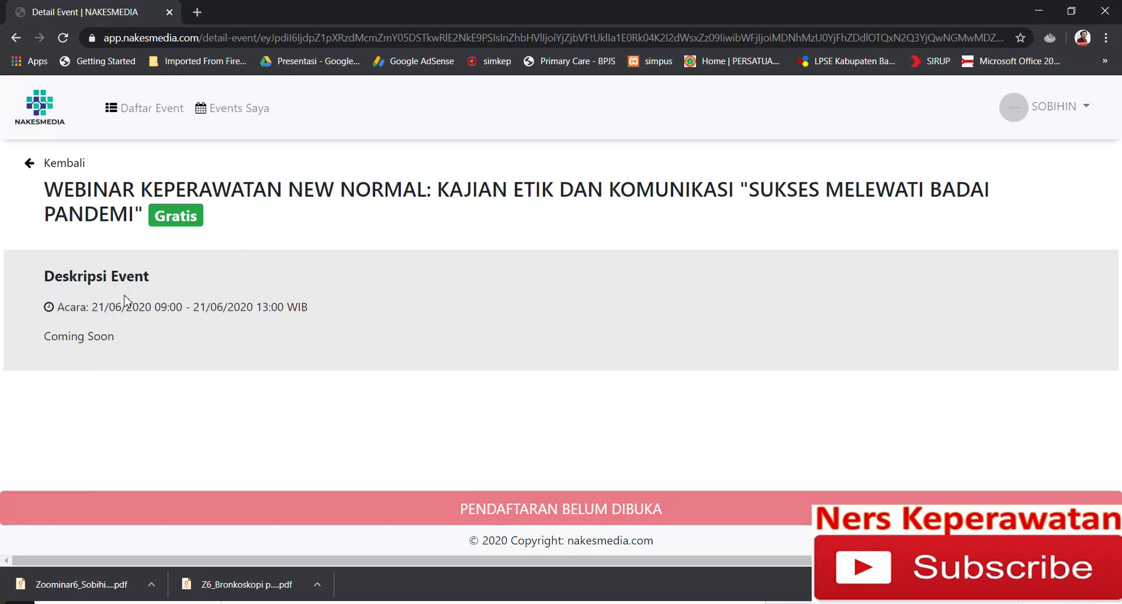
click(33, 166)
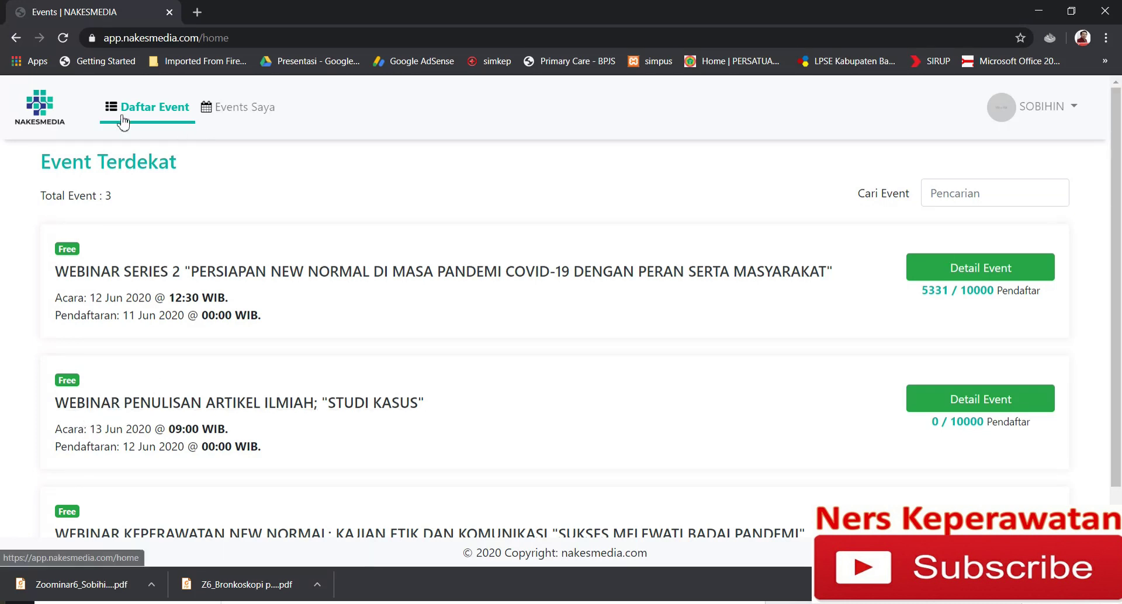
Check the personal events area and its certificate list, and return to browse the list of upcoming events.
click(237, 112)
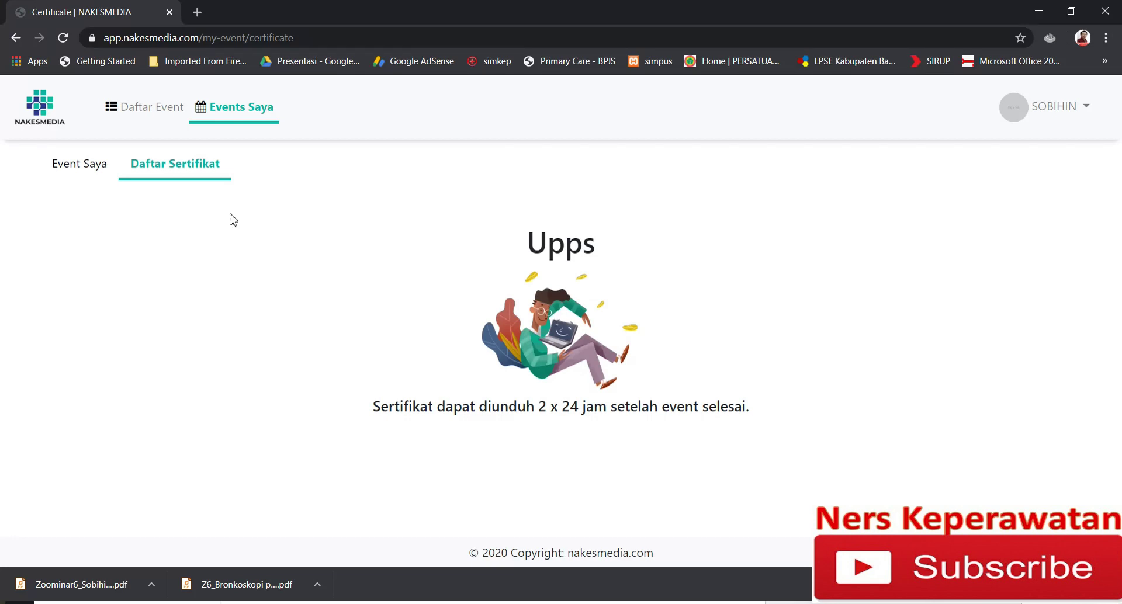
click(131, 109)
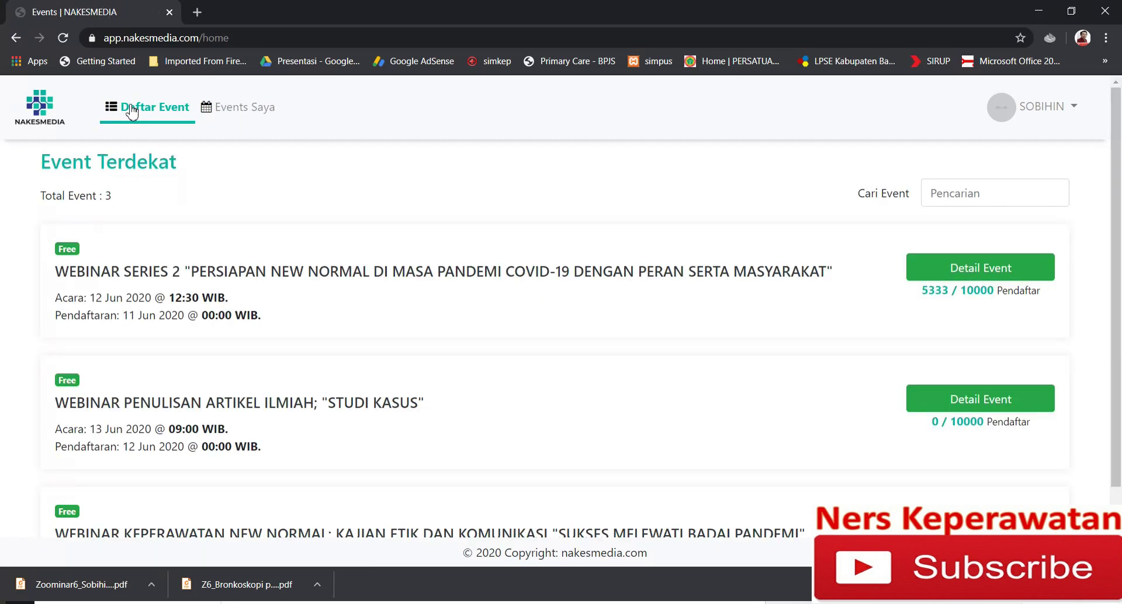
scroll(371, 351, down, 2)
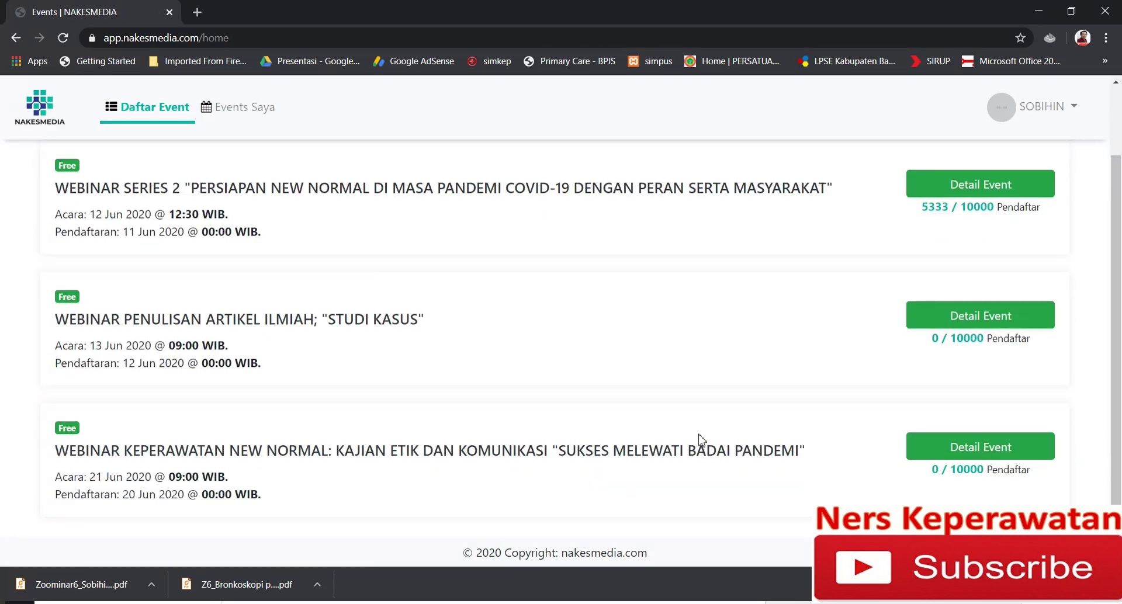
scroll(526, 380, up, 2)
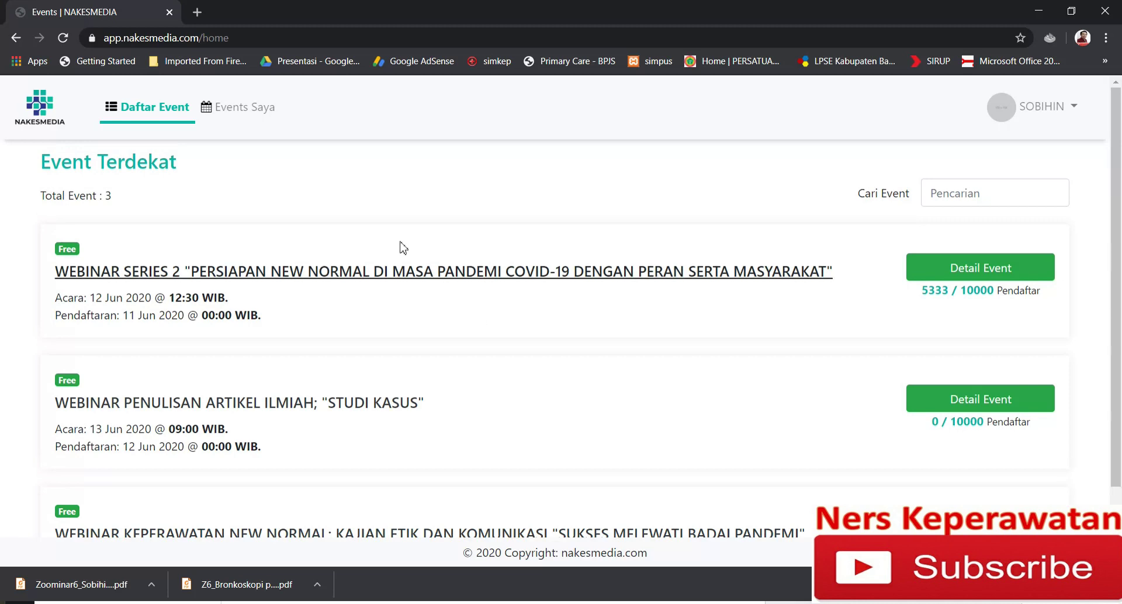
Register for the "Webinar Series 2" event on 12 Jun 2020 and dismiss the confirmation message.
click(985, 272)
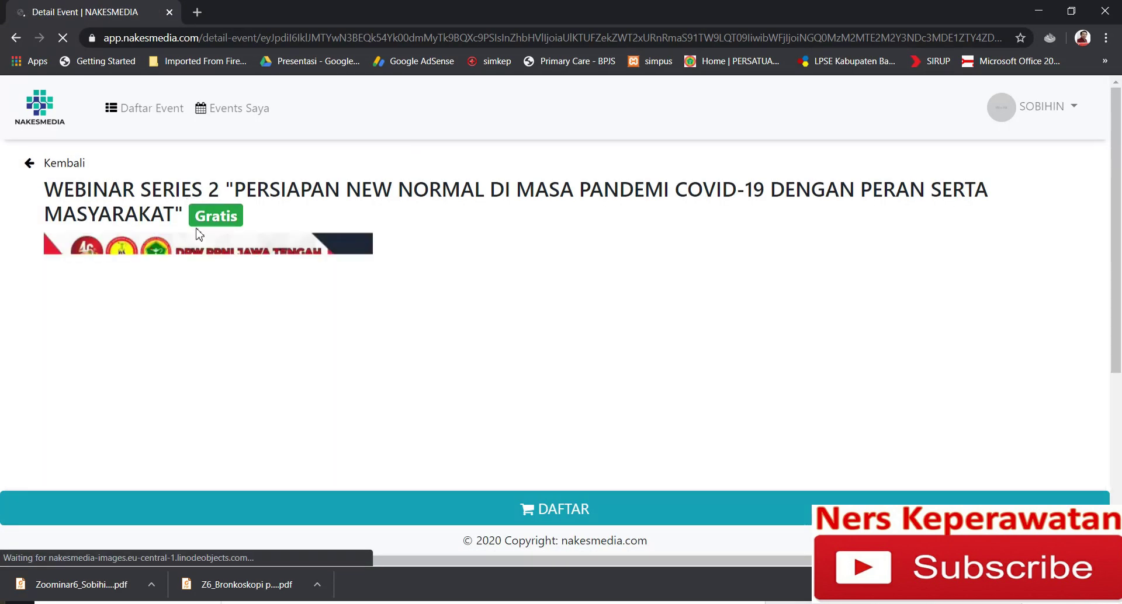
scroll(584, 321, down, 3)
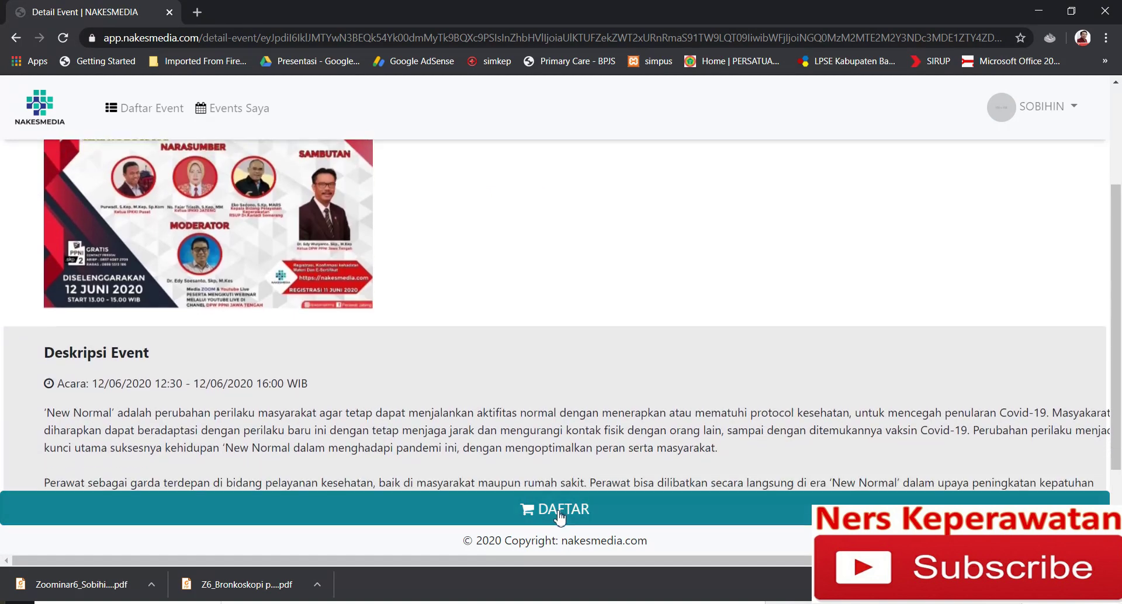
scroll(559, 516, down, 2)
click(556, 517)
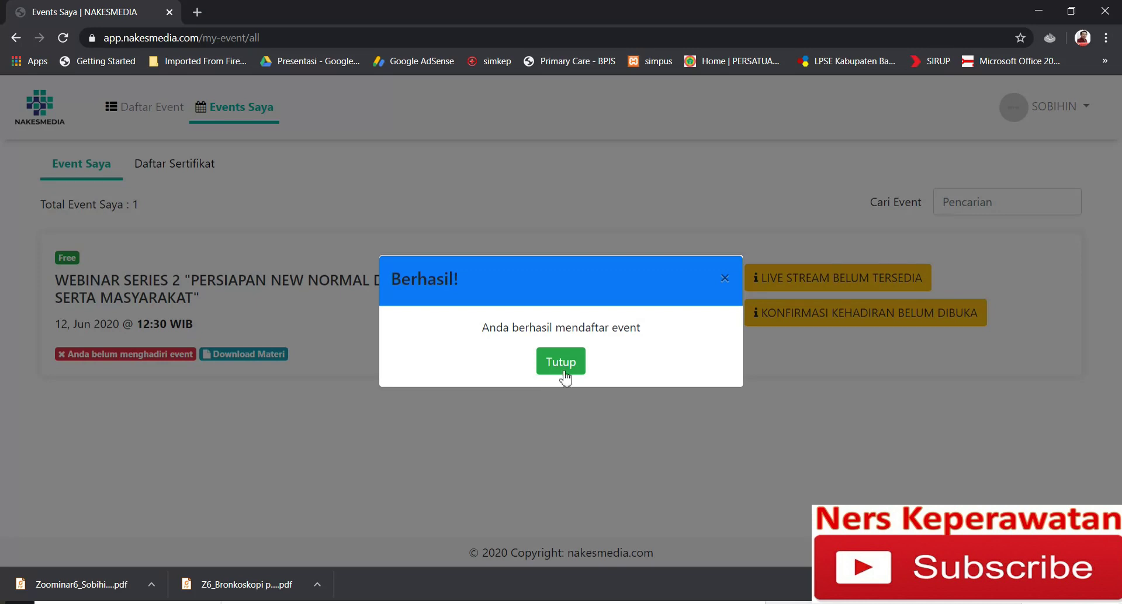
click(563, 375)
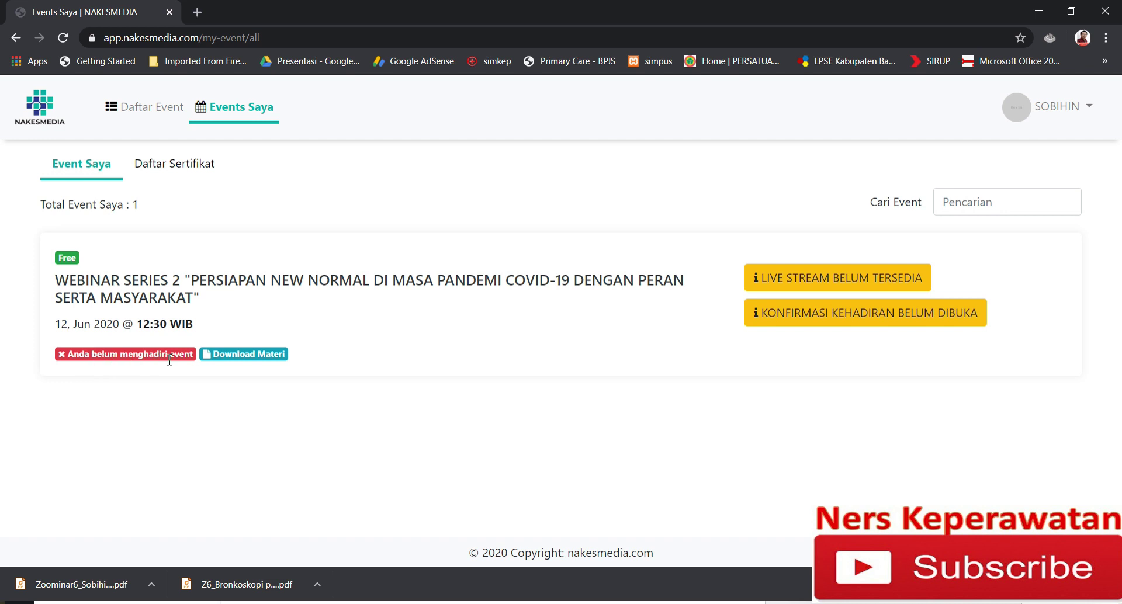
Check the registered webinar's downloadable materials and the certificate list, and return to the list of registered events.
click(232, 358)
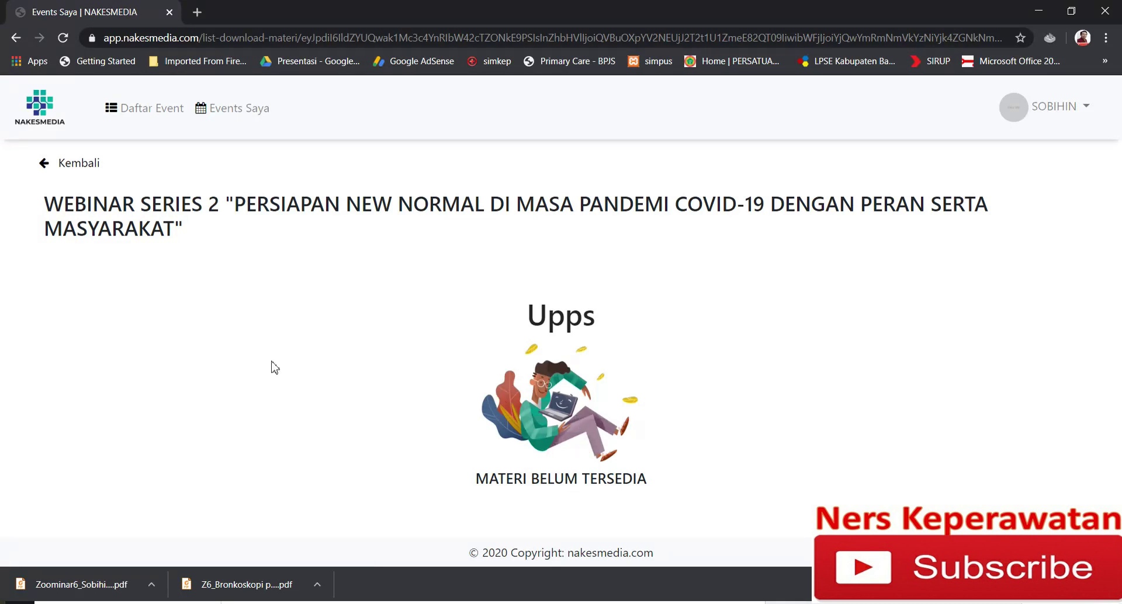
click(43, 165)
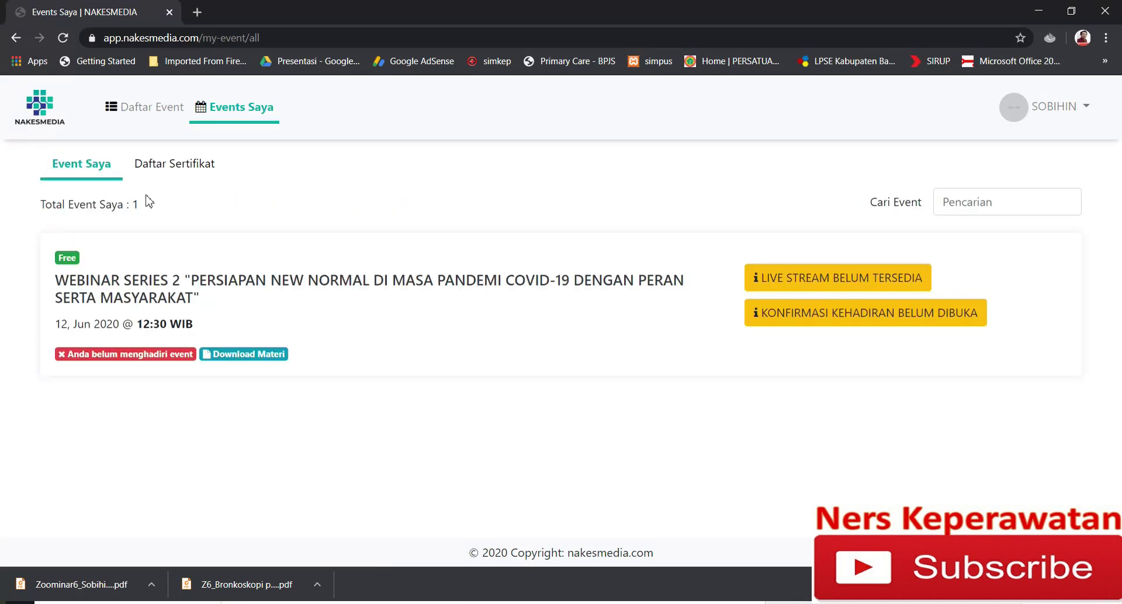
click(183, 169)
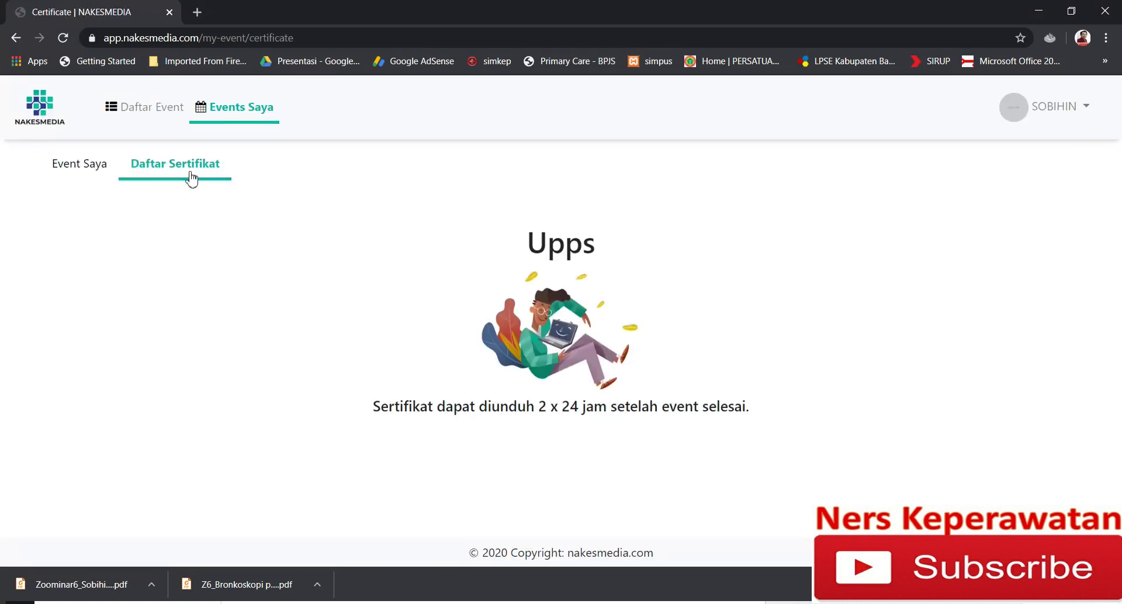
click(67, 169)
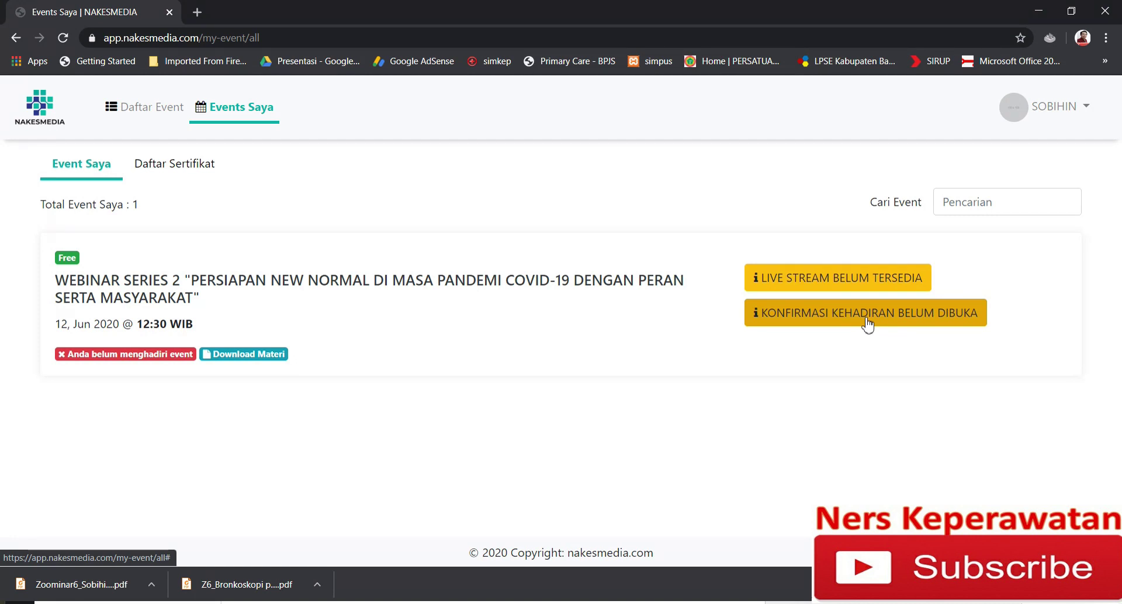
Open the account profile and change its photo to "ayah - Copy.jpg" from the "7. Gif Video" folder in Gaming on drive D.
click(1077, 111)
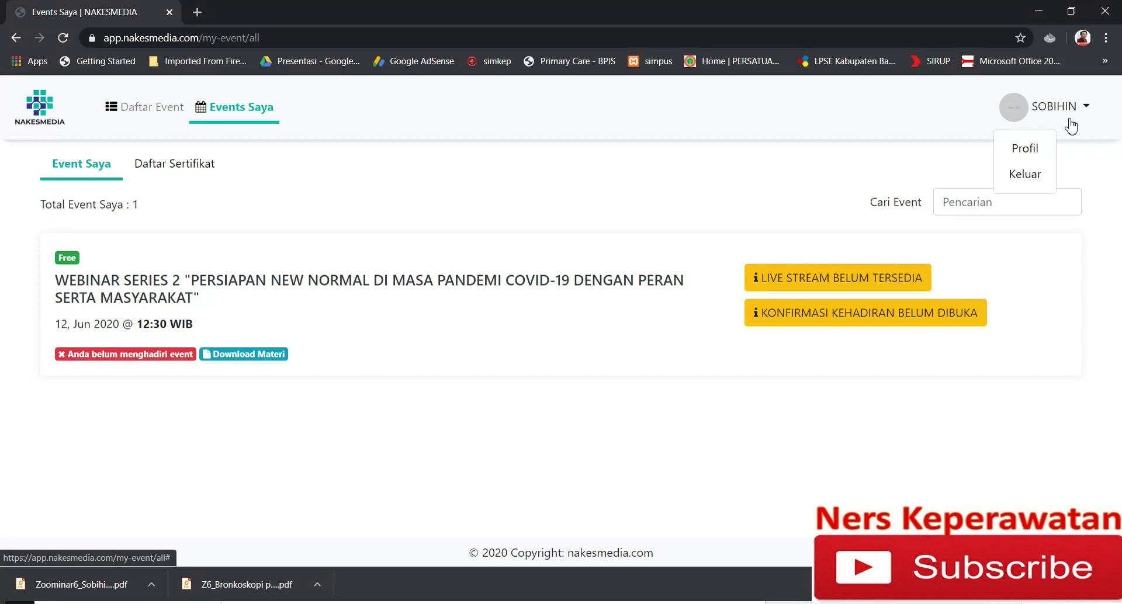
click(1025, 150)
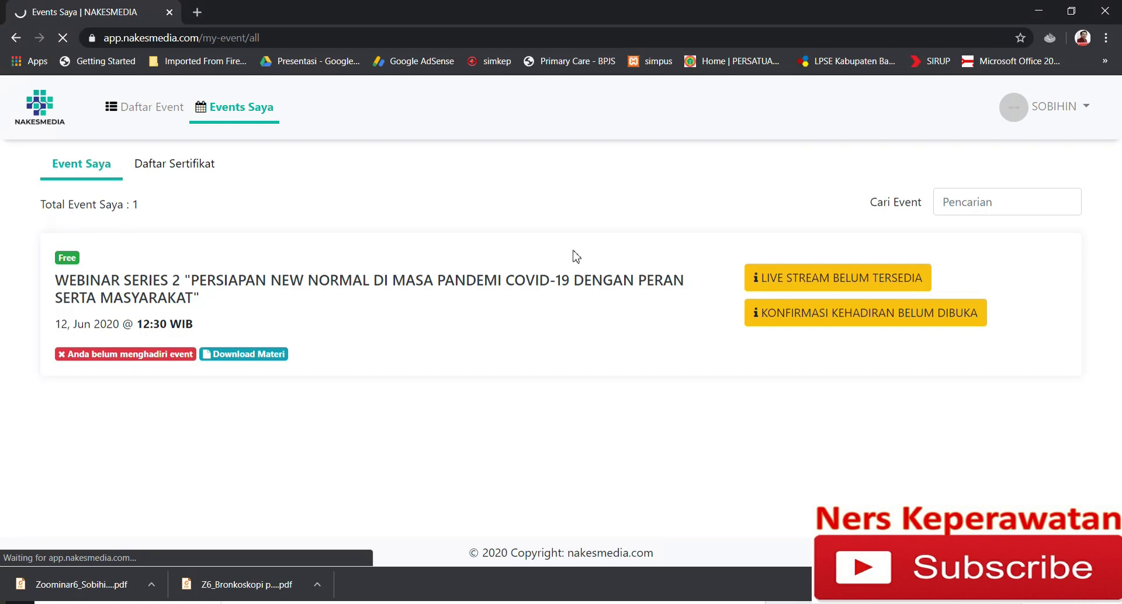
mouse_move(107, 300)
click(107, 267)
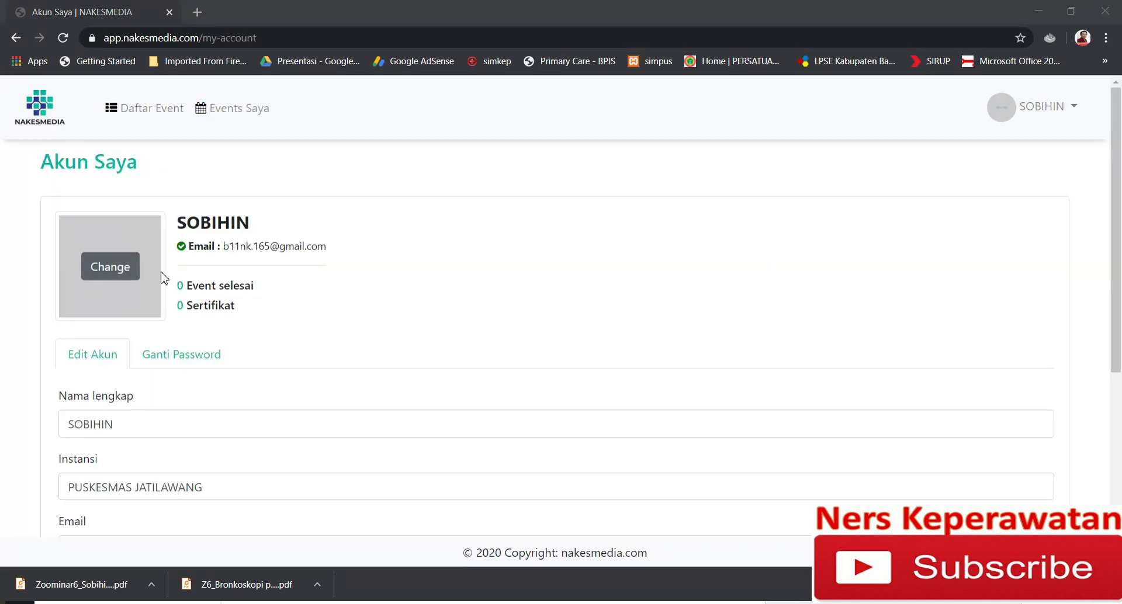
click(73, 258)
double_click(173, 183)
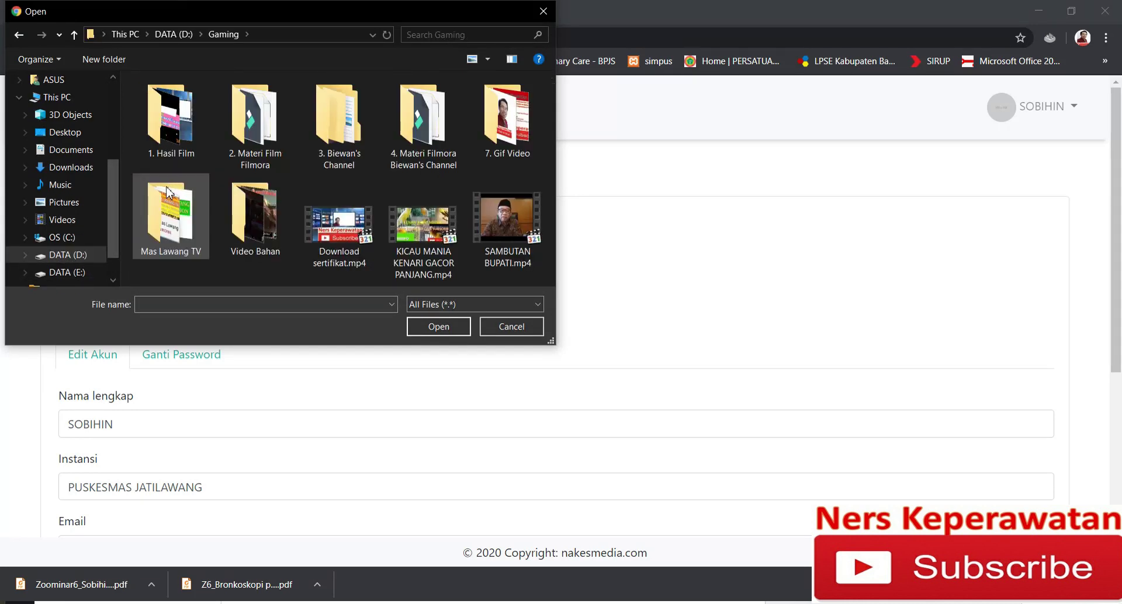
double_click(517, 125)
click(257, 128)
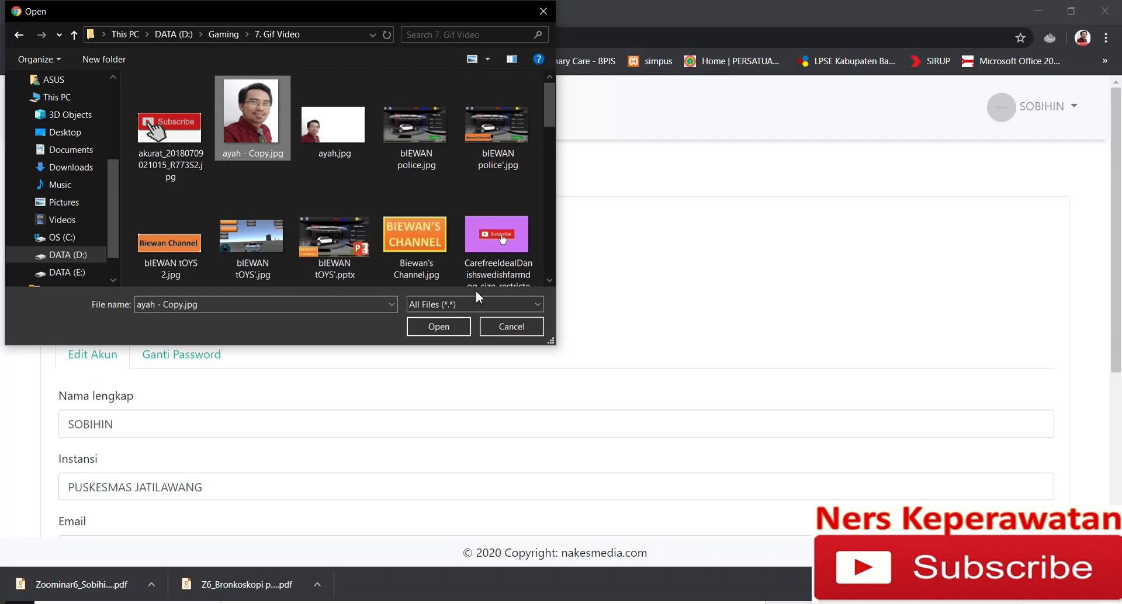
click(443, 331)
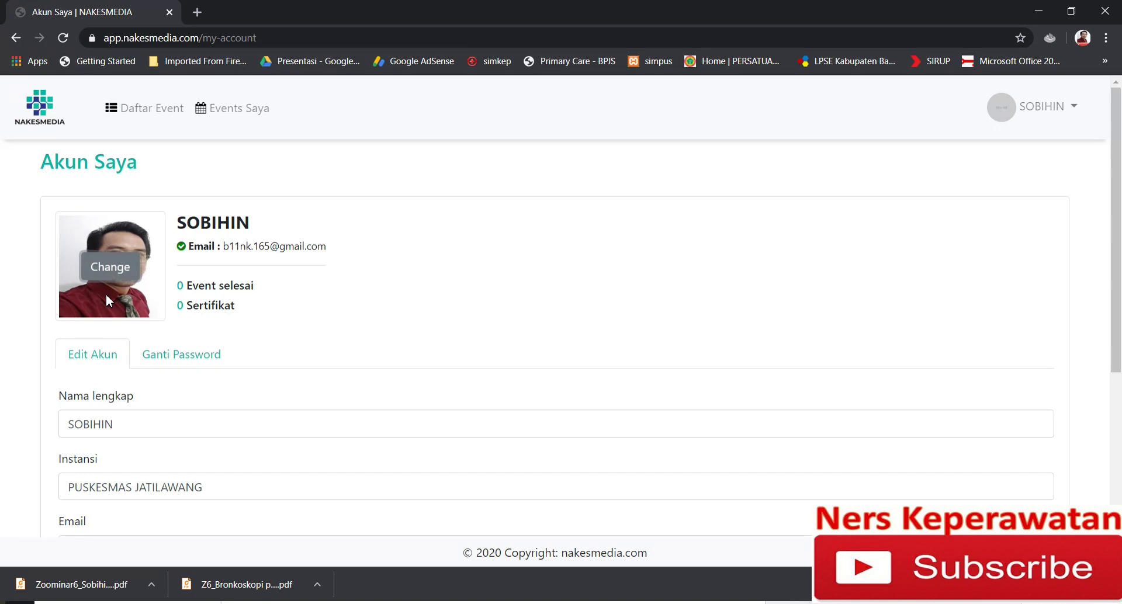
Review the account's personal details form and open the password change form to view its fields.
scroll(140, 413, down, 2)
scroll(126, 368, down, 2)
scroll(140, 345, down, 3)
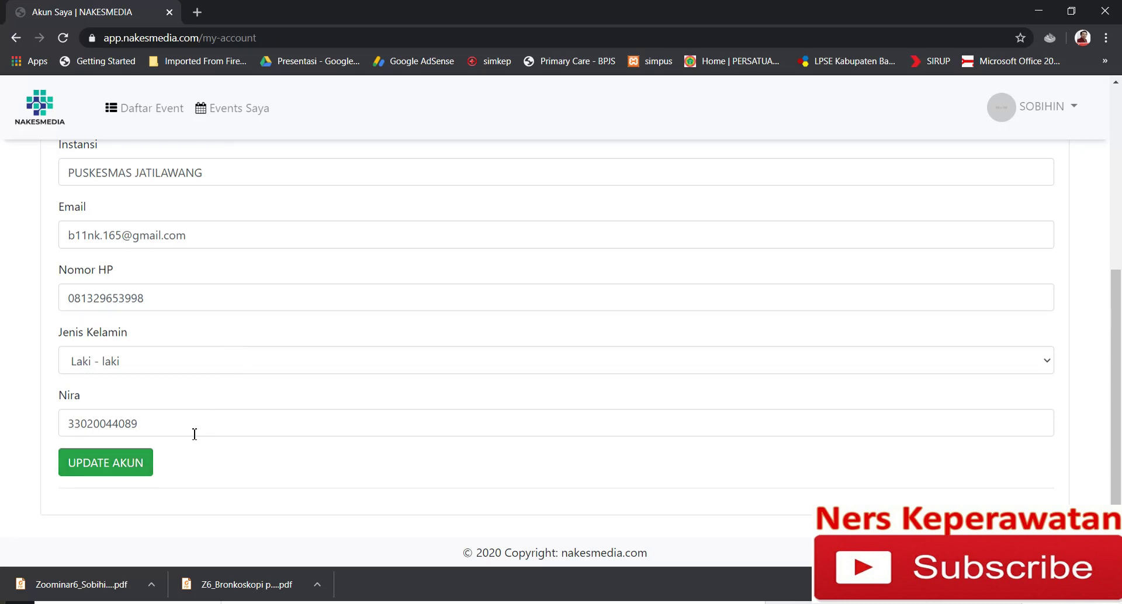
scroll(126, 464, up, 5)
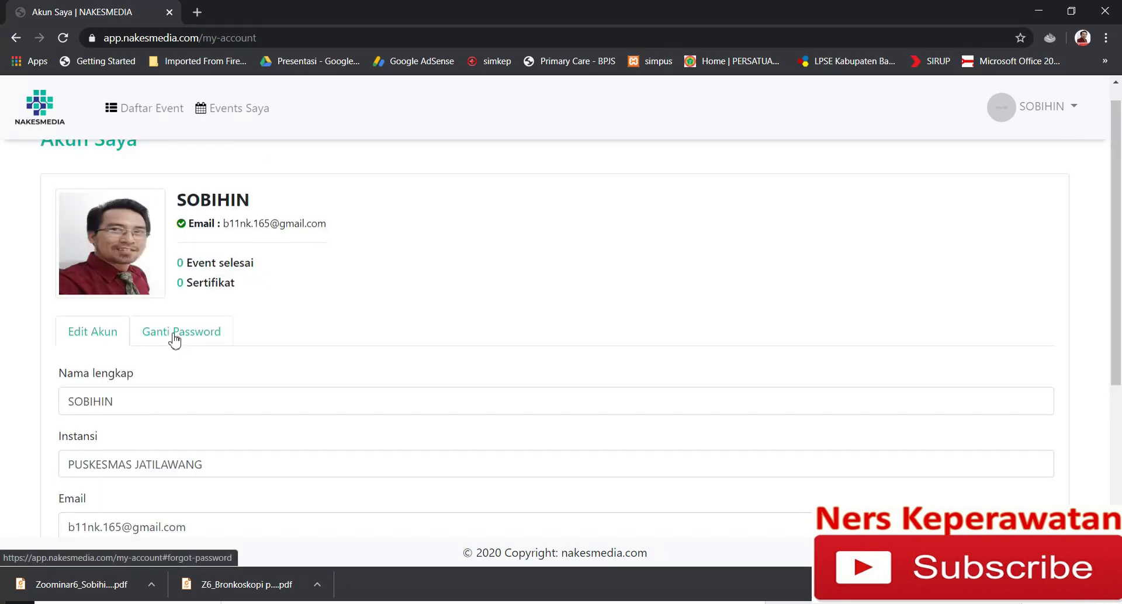
click(175, 339)
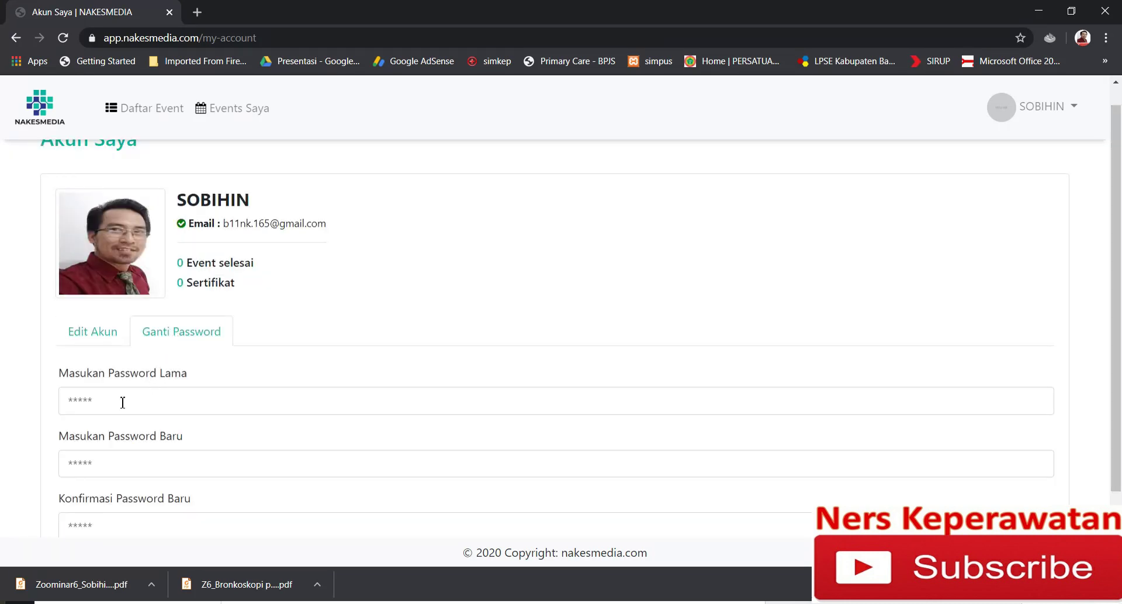
scroll(120, 466, down, 1)
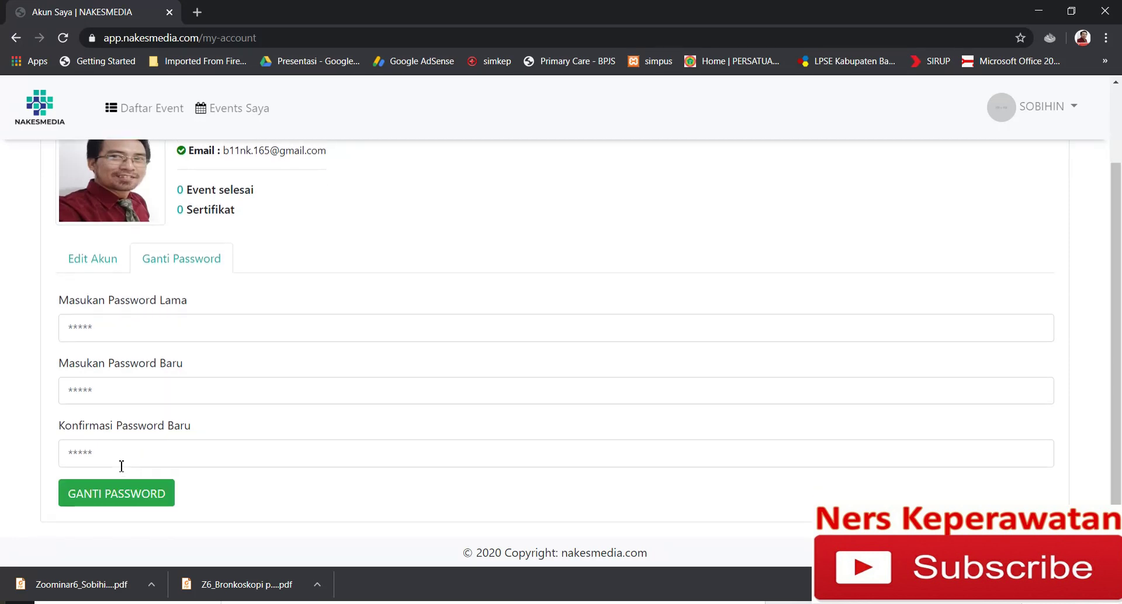